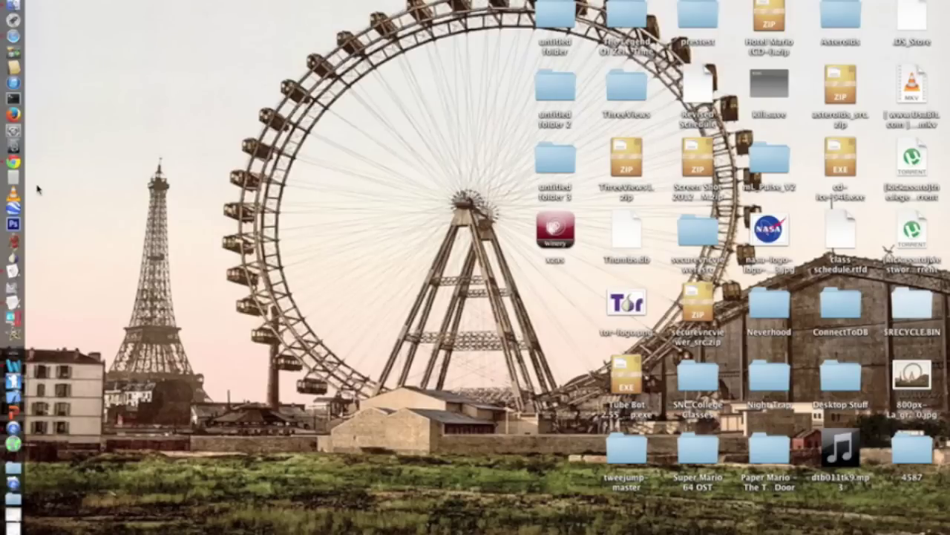
Step: Launch Google Chrome and web-search for 'chrome web store'
click(29, 155)
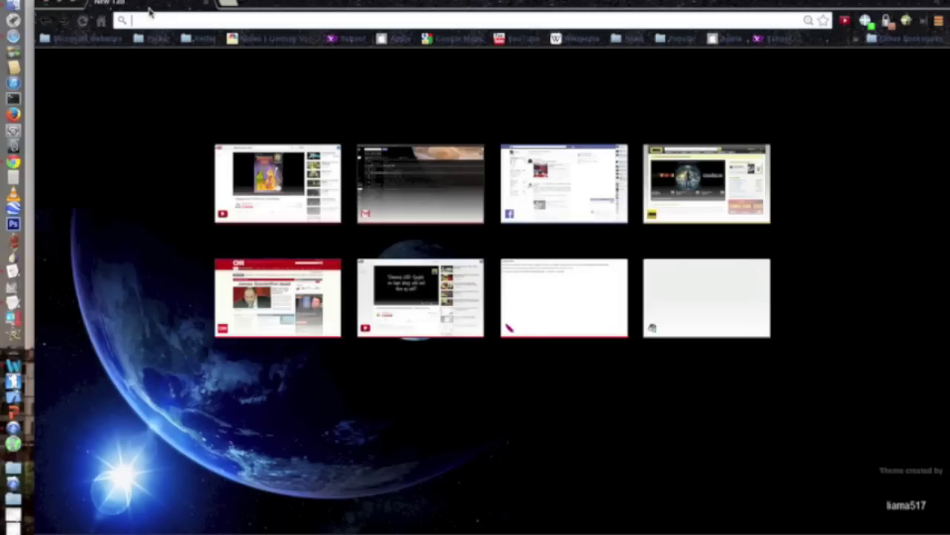
drag(149, 11, 200, 12)
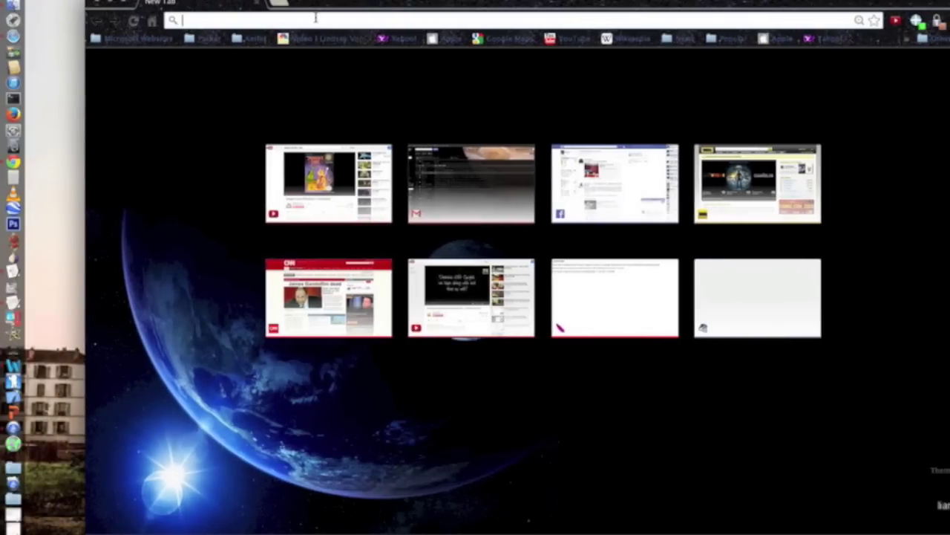
text(chrom)
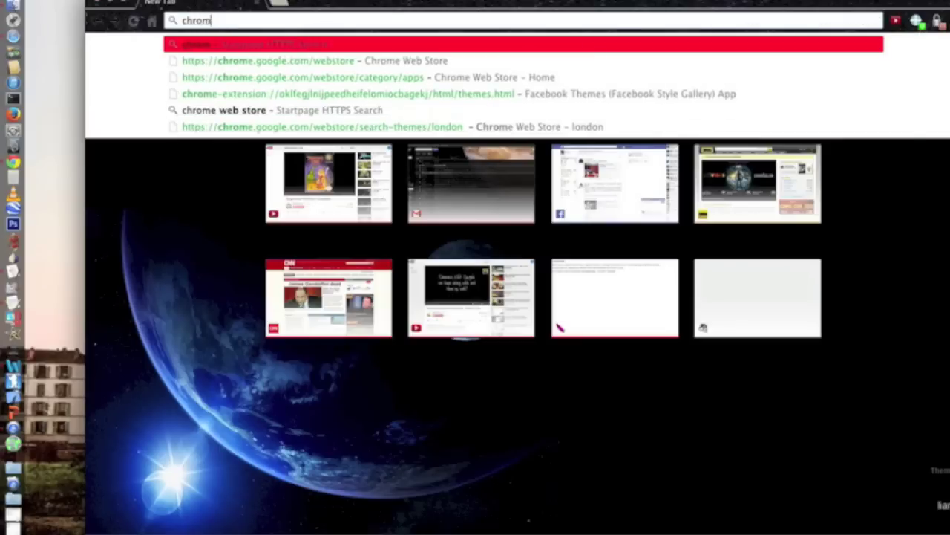
text(e web store)
key(Return)
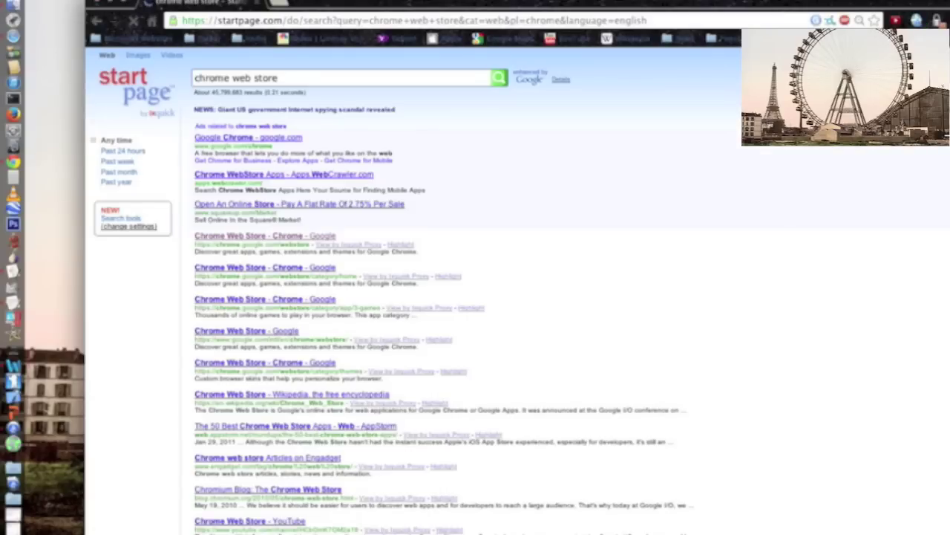
Step: In the Chrome Web Store, search 'https everywhere' and open the HTTPS Everywhere extension details
click(276, 236)
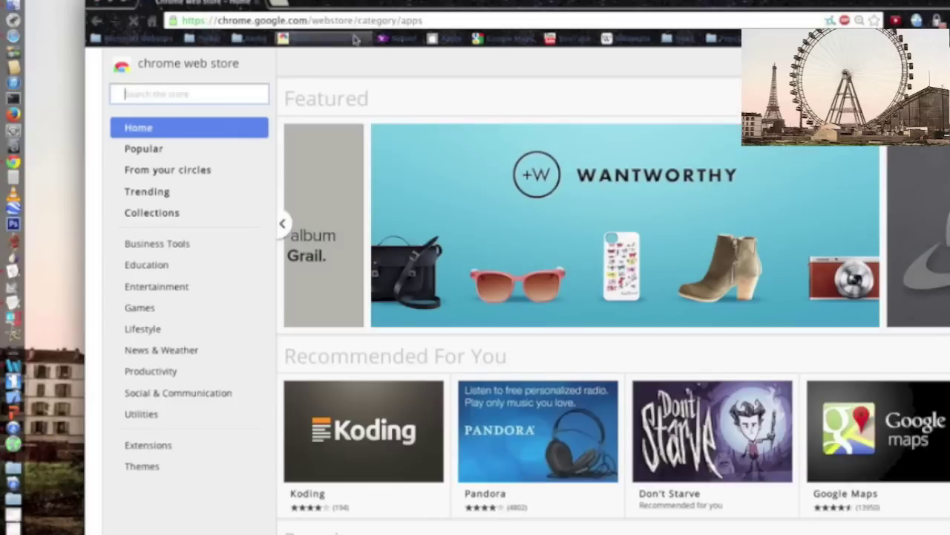
drag(383, 6, 335, 4)
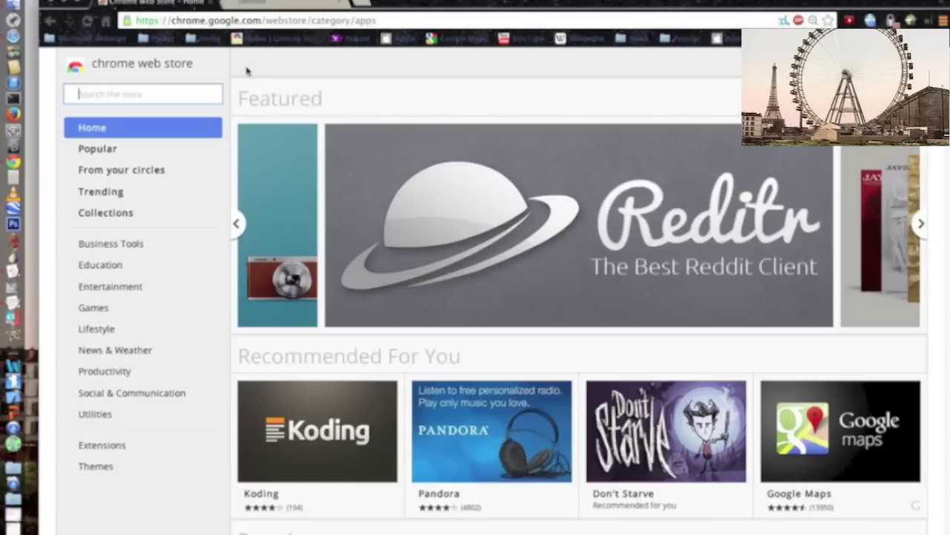
text(https )
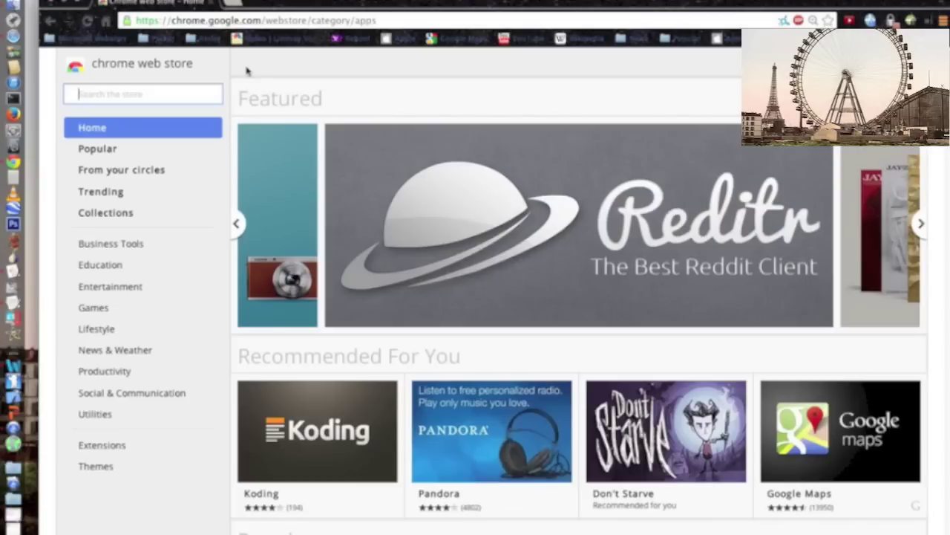
text(everywgere)
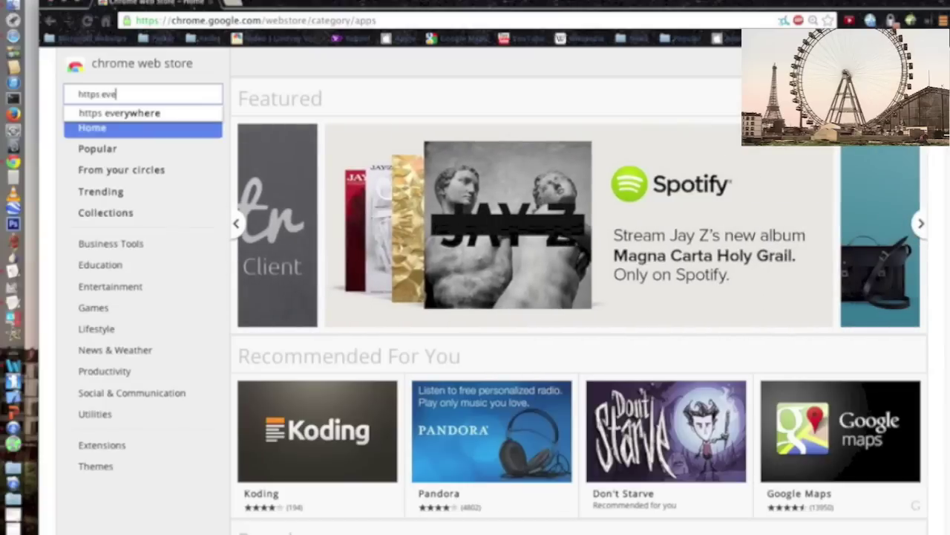
key(BackSpace)
key(BackSpace)
key(BackSpace)
key(BackSpace)
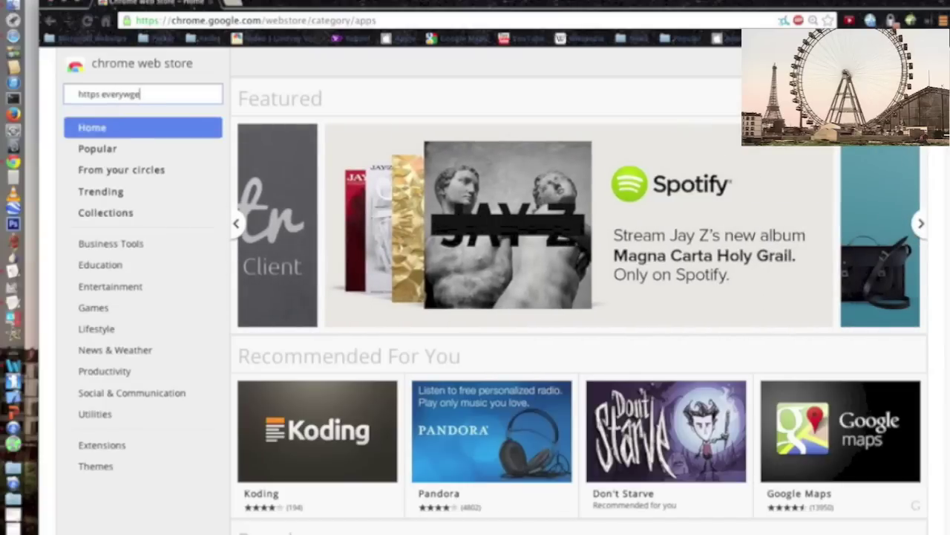
text(here)
key(Return)
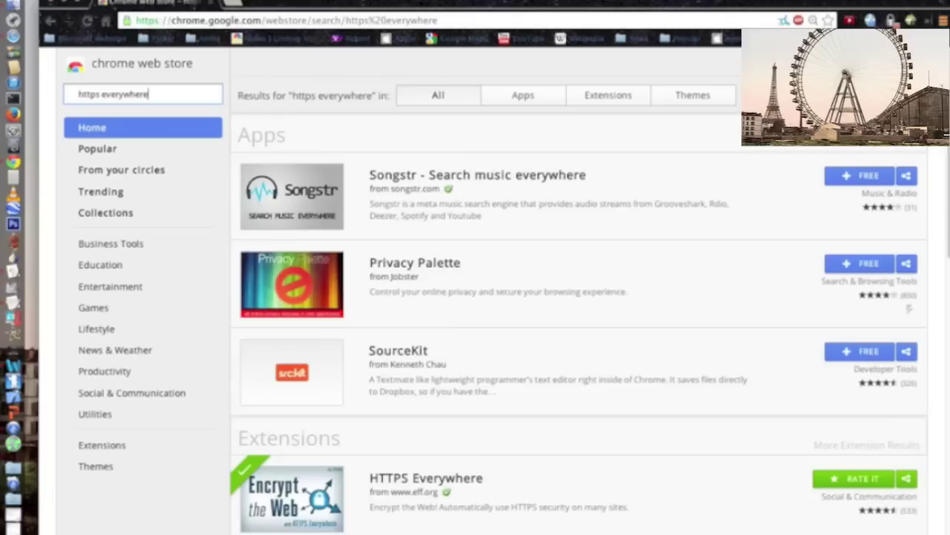
click(443, 480)
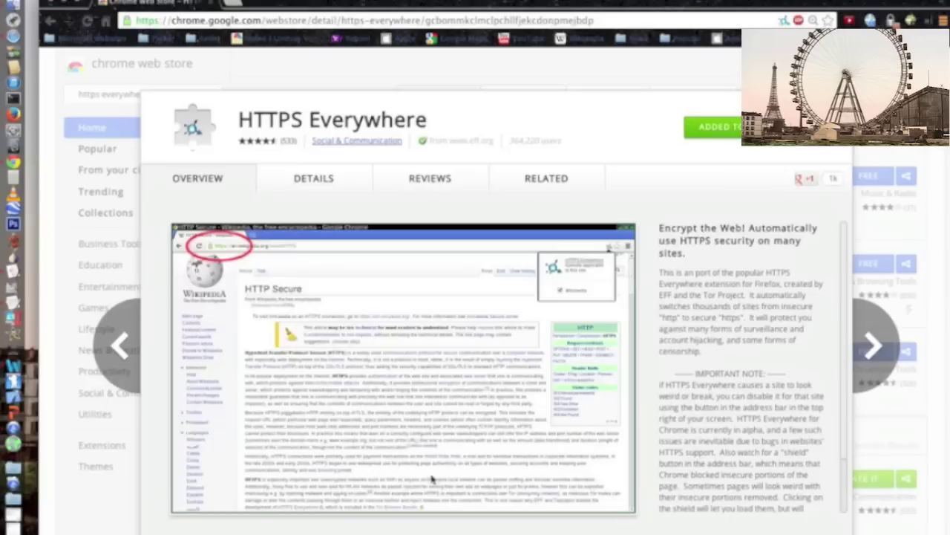
Step: Quit Google Chrome from the Chrome menu
click(52, 2)
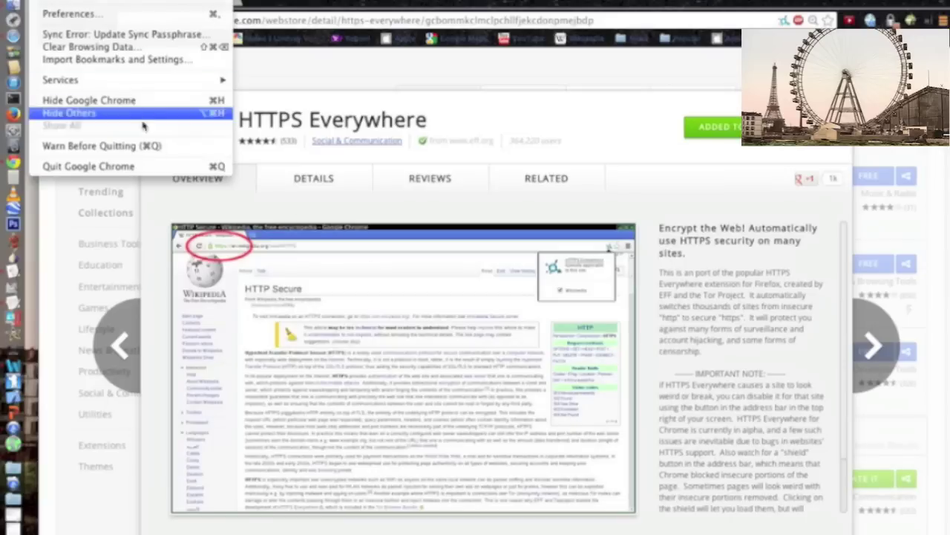
click(89, 166)
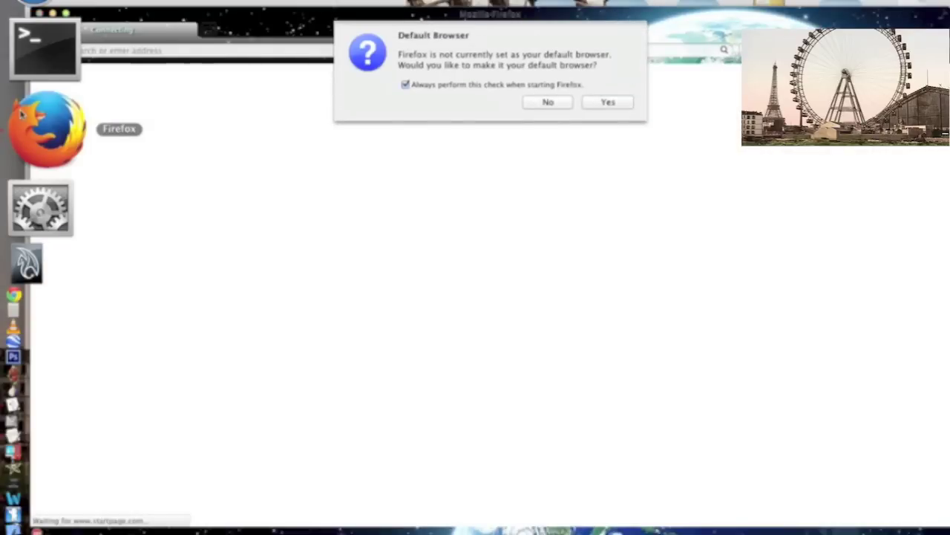
Step: Decline making Firefox the default browser and focus the search box for a new search
click(529, 103)
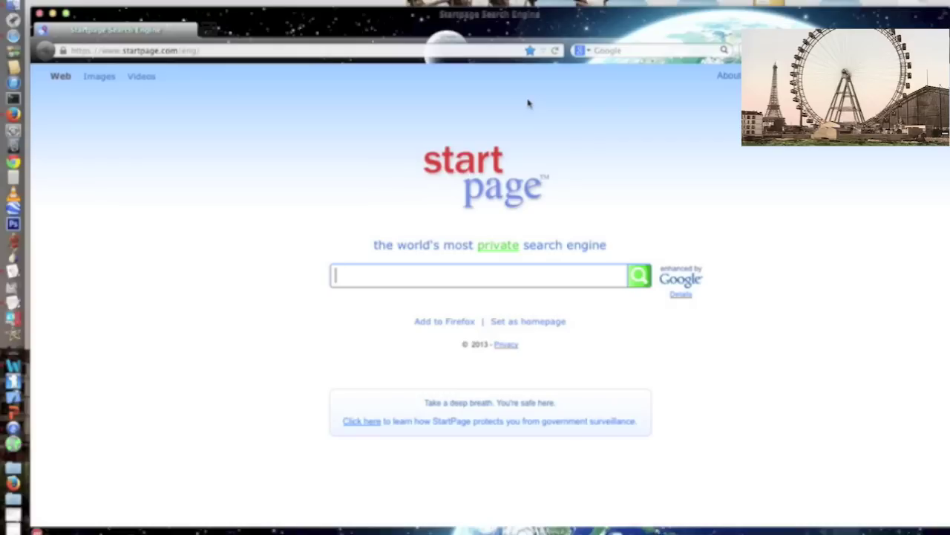
click(487, 50)
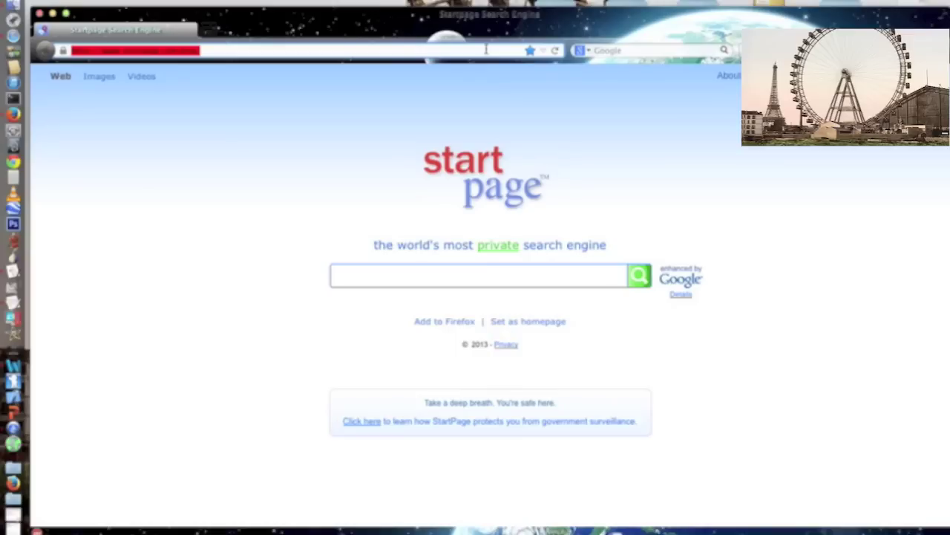
click(632, 50)
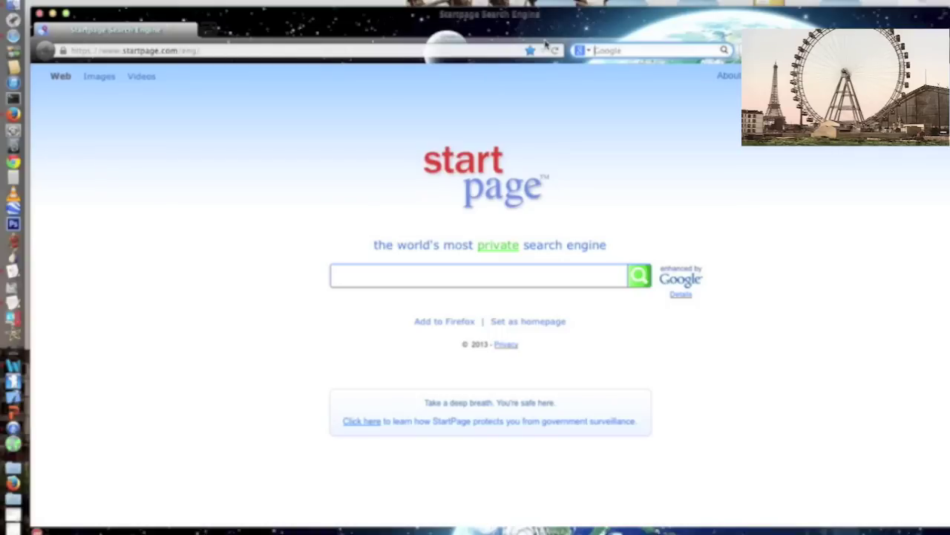
Step: Web-search for 'firefox addons' and open the Add-ons for Firefox site
text(nrefox addons)
key(Return)
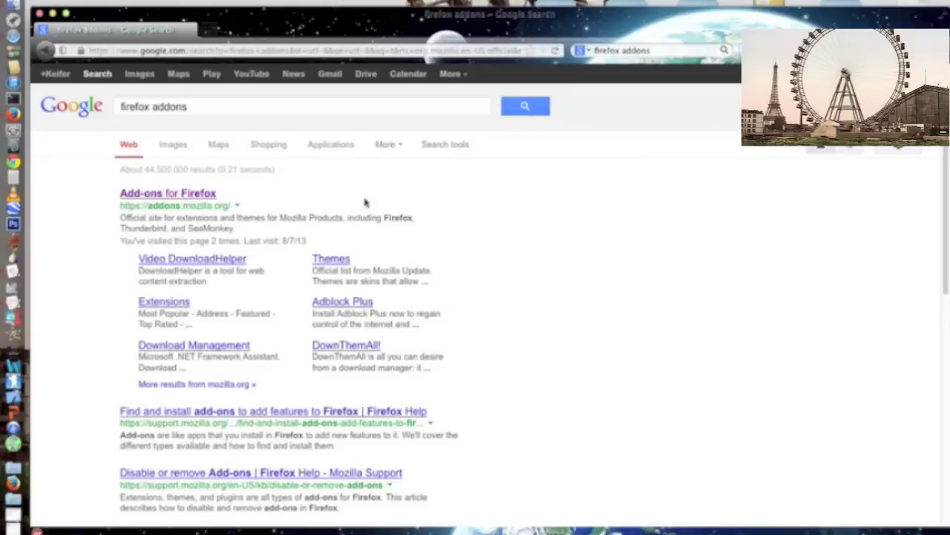
click(202, 196)
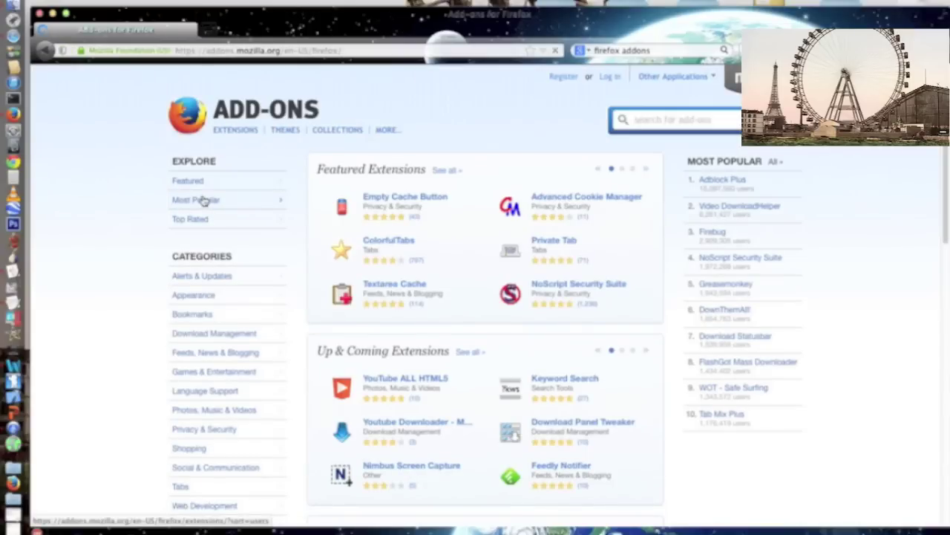
Step: Search the add-ons catalogue for 'https everywhere'
click(691, 119)
text(ht)
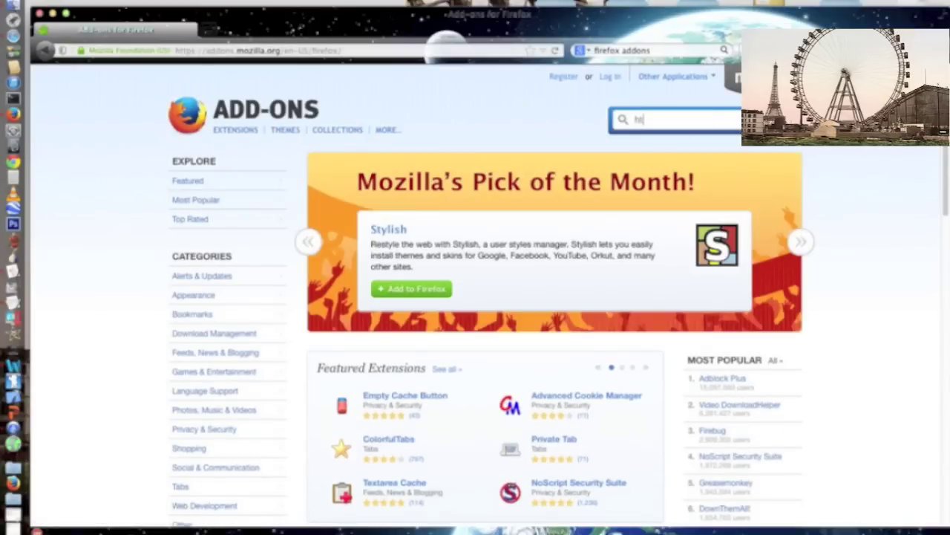
text(tps every)
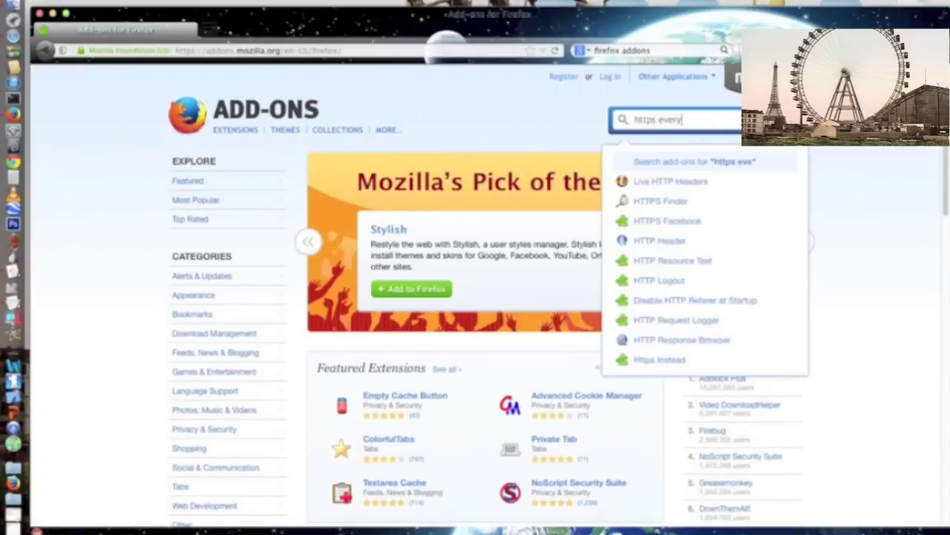
text(where)
key(Return)
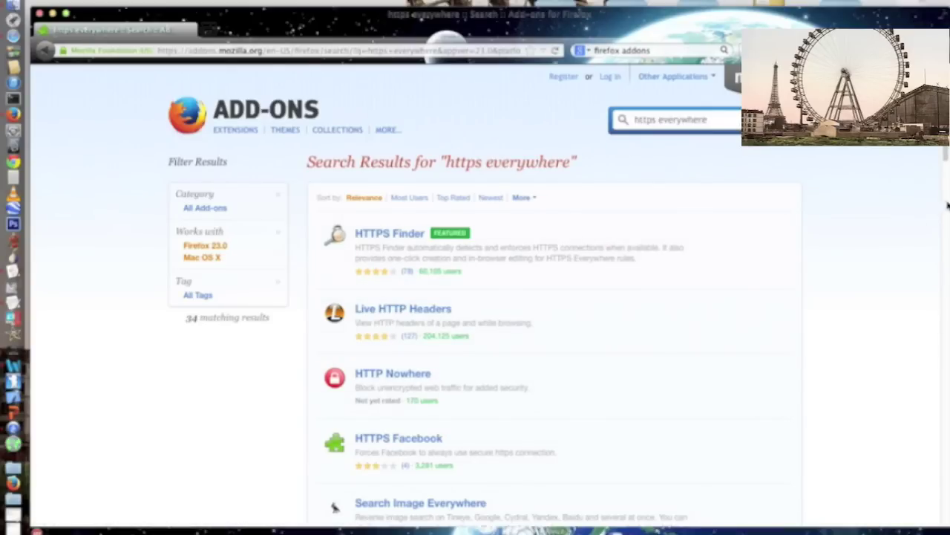
Step: Open the HTTPS Finder add-on page from the 'https everywhere' results
scroll(948, 210, down, 5)
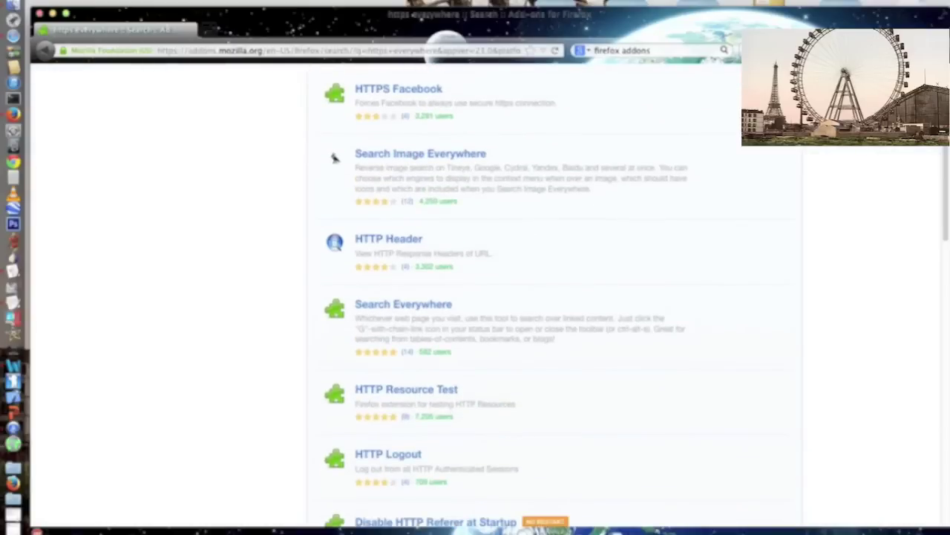
scroll(728, 151, up, 5)
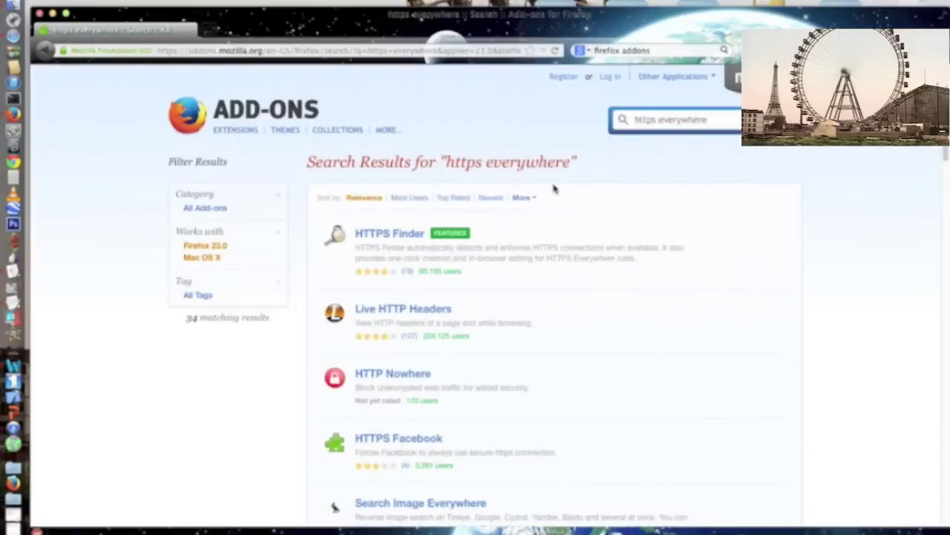
click(384, 235)
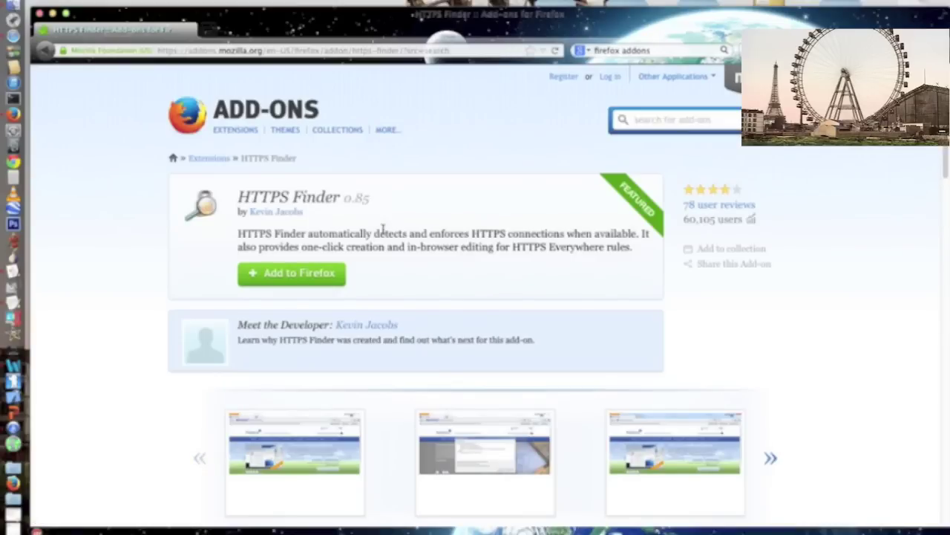
Step: Add HTTPS Finder to Firefox, confirm Install Now, and choose Restart Now
click(329, 274)
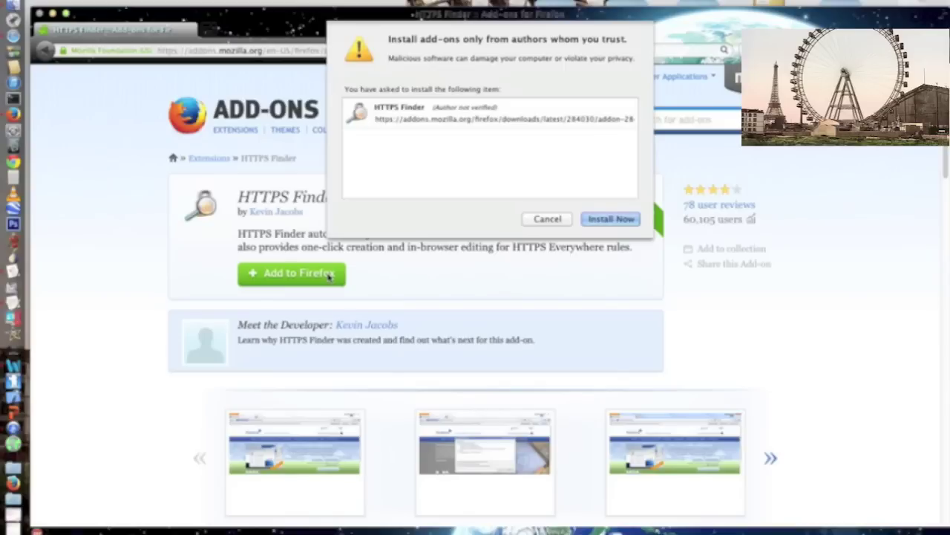
click(612, 219)
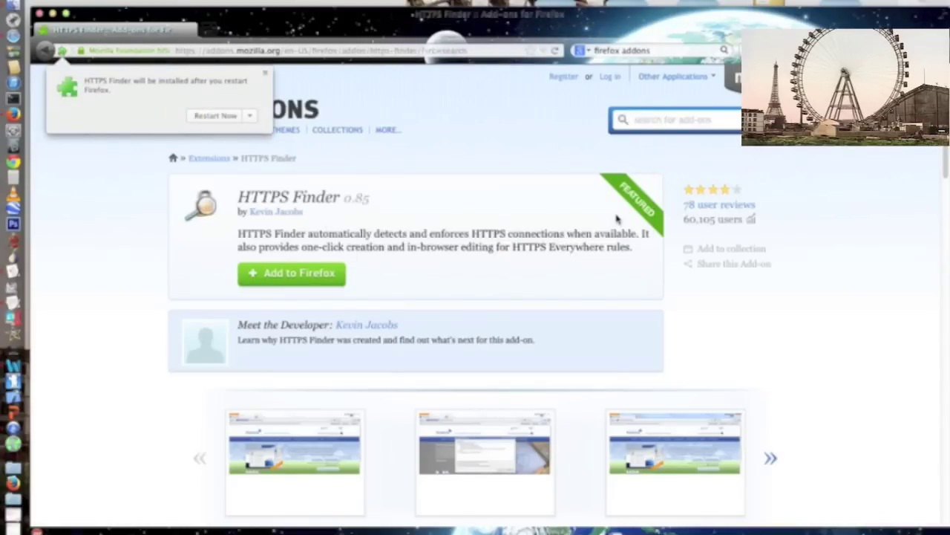
click(226, 116)
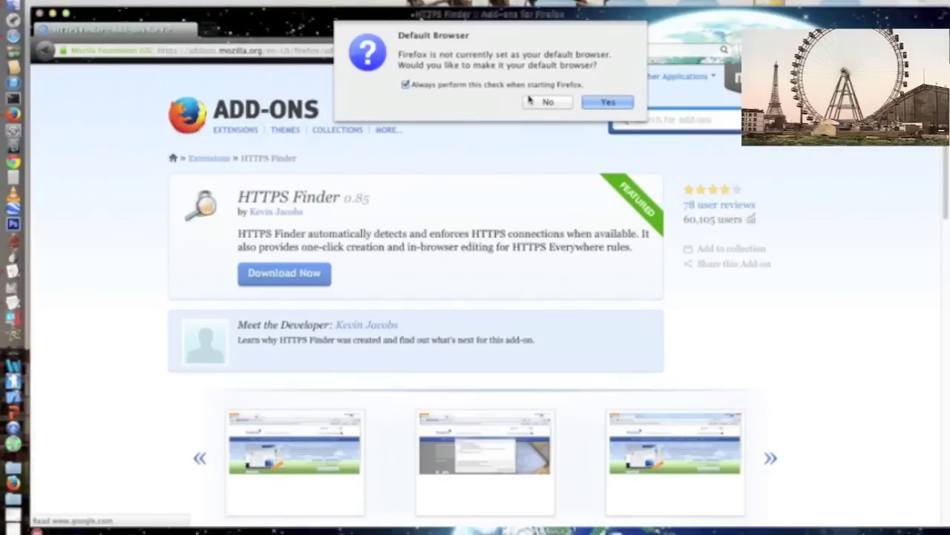
Step: Decline the default-browser prompt and view the site identity confirming an encrypted mozilla.org connection
click(532, 102)
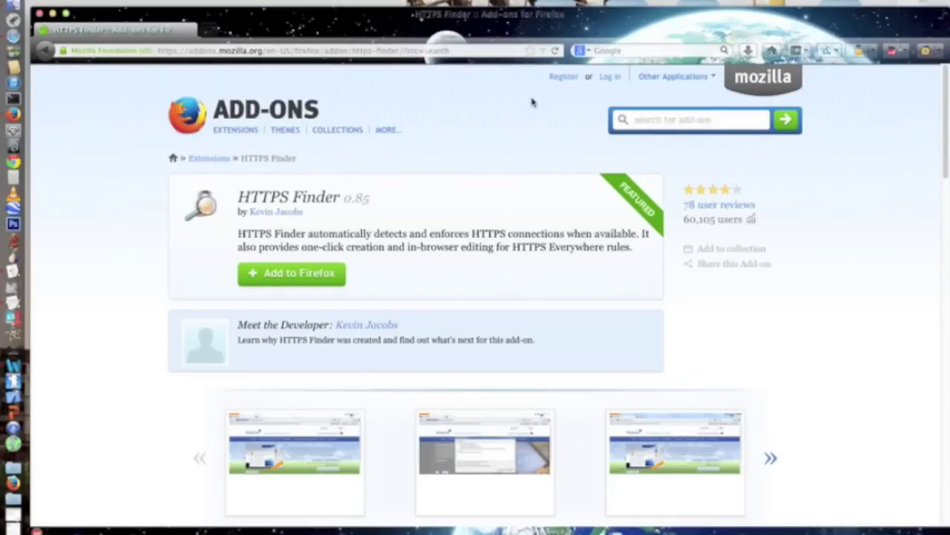
click(136, 53)
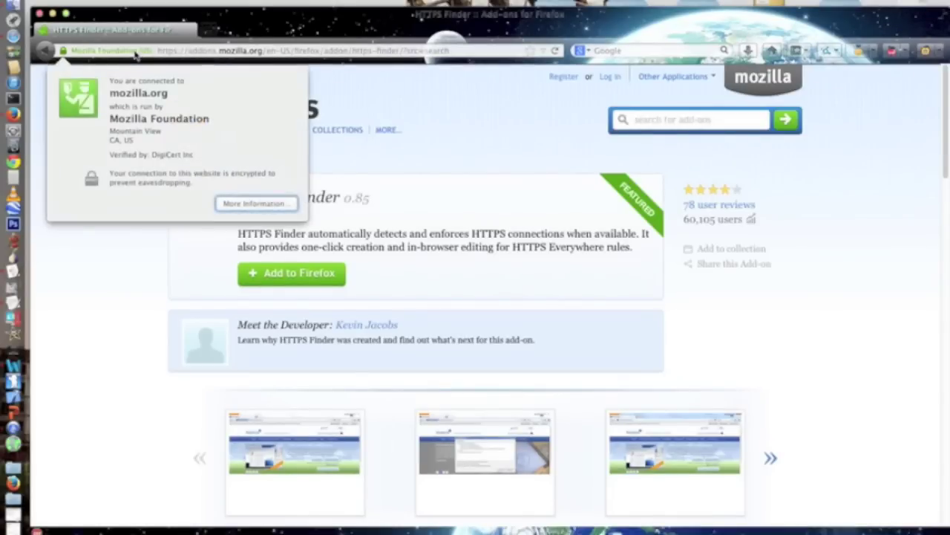